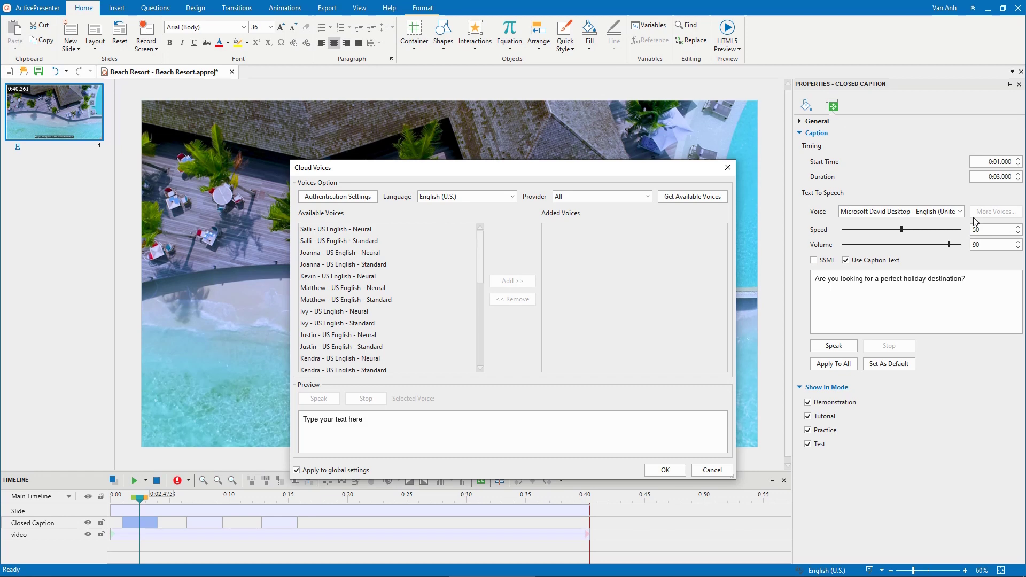
Step: Open the cloud text-to-speech Authentication Settings from the Cloud Voices dialog
click(374, 196)
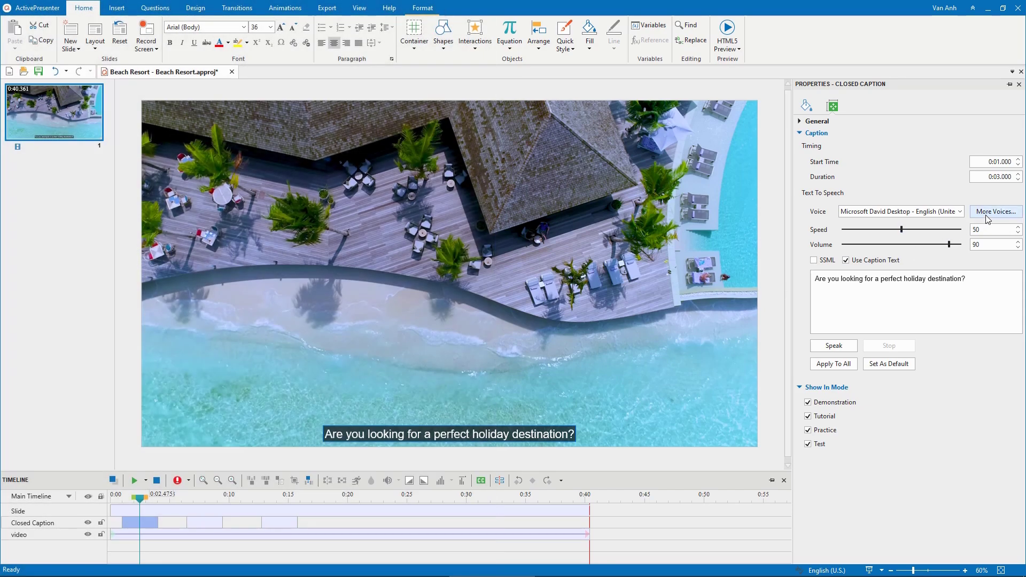
Step: Open More Voices and filter the cloud voice list to English (U.S.)
click(986, 212)
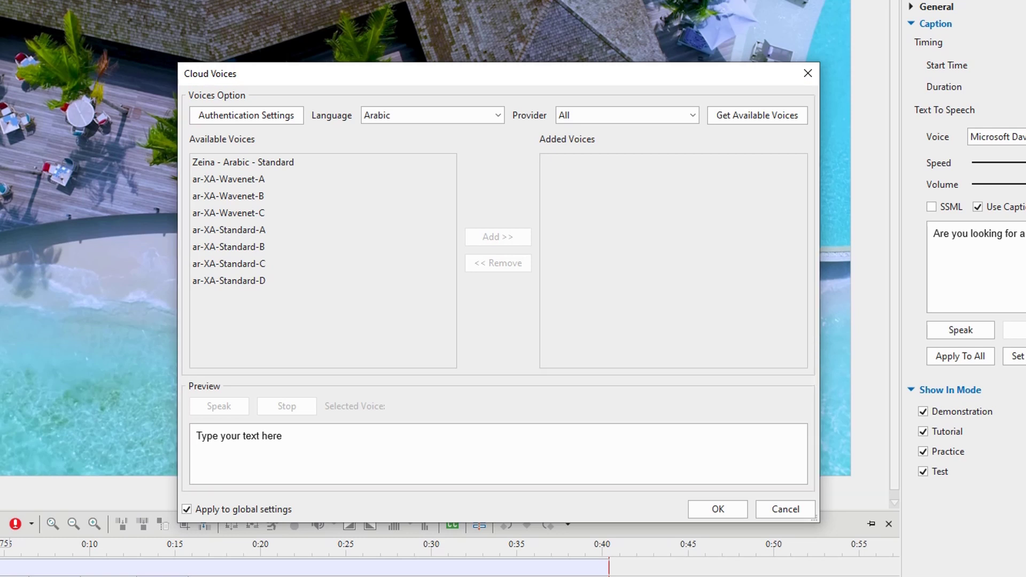
click(501, 115)
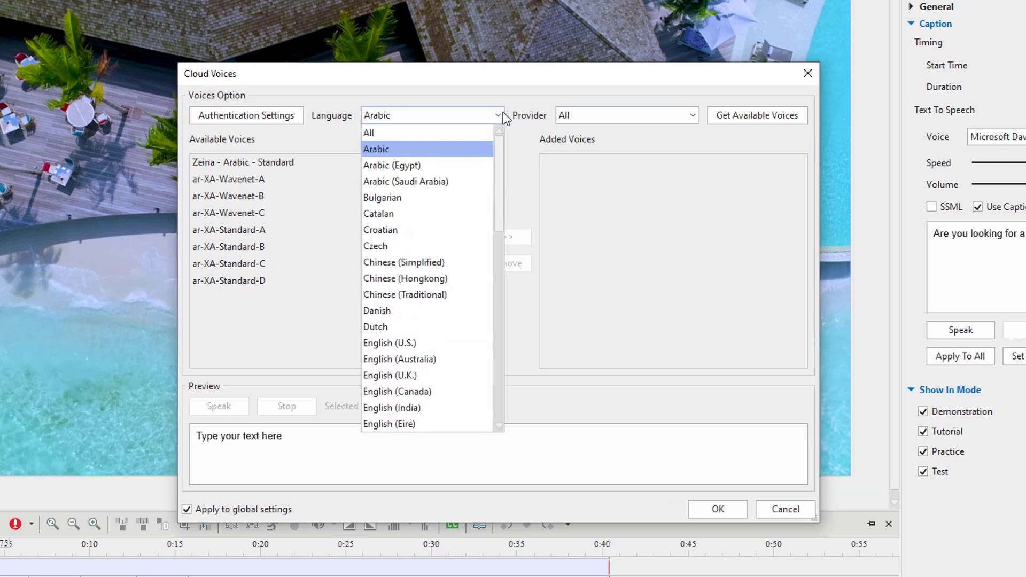
click(436, 340)
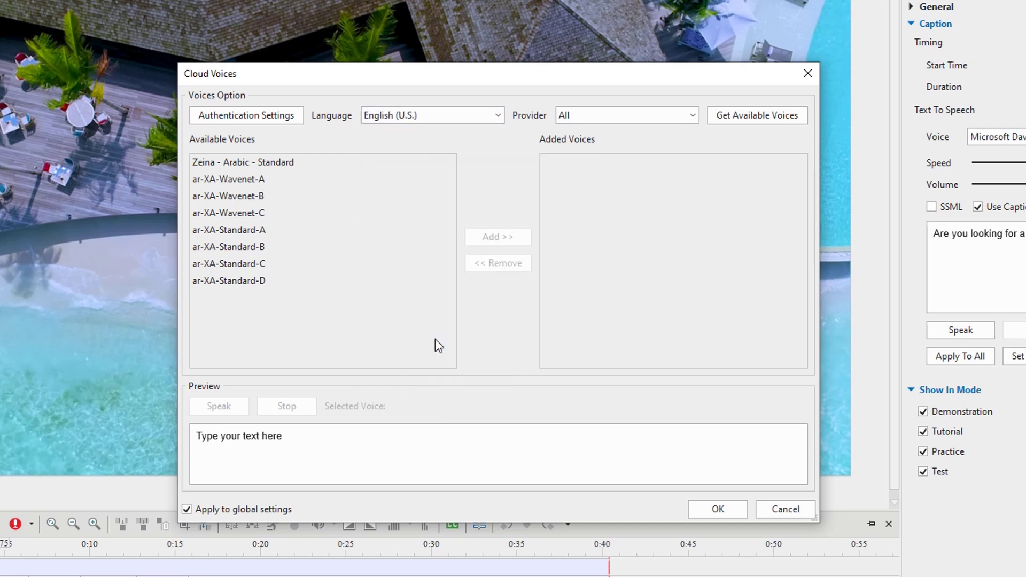
click(688, 116)
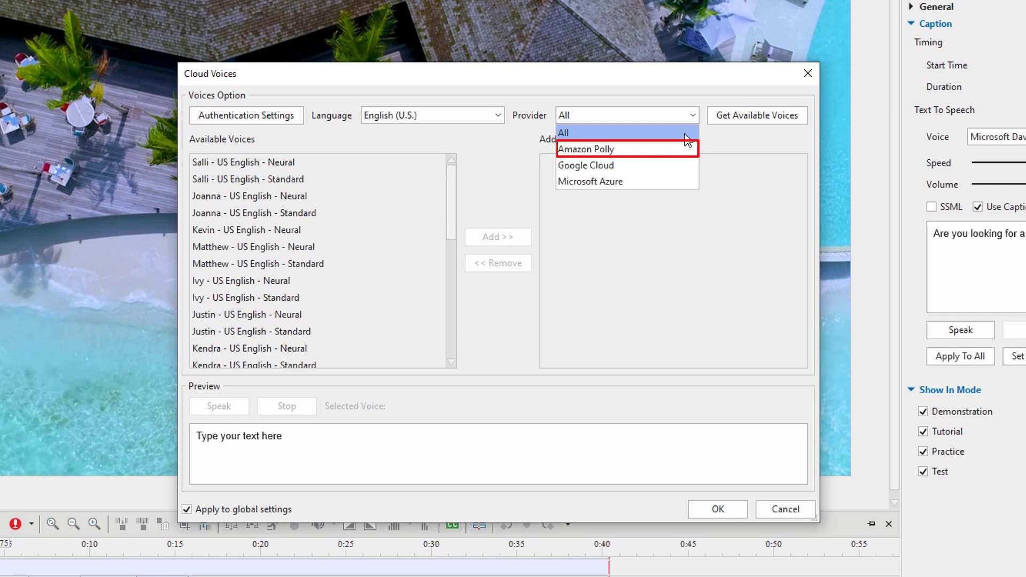
Step: Preview Amazon Polly's Joey - US English - Standard with the holiday question, then add it
click(687, 151)
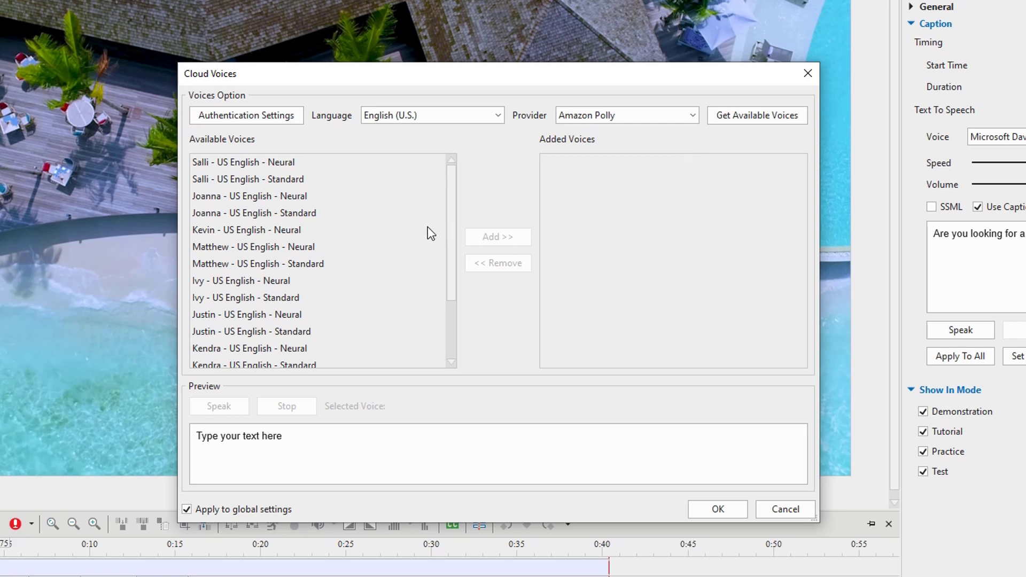
scroll(427, 230, down, 2)
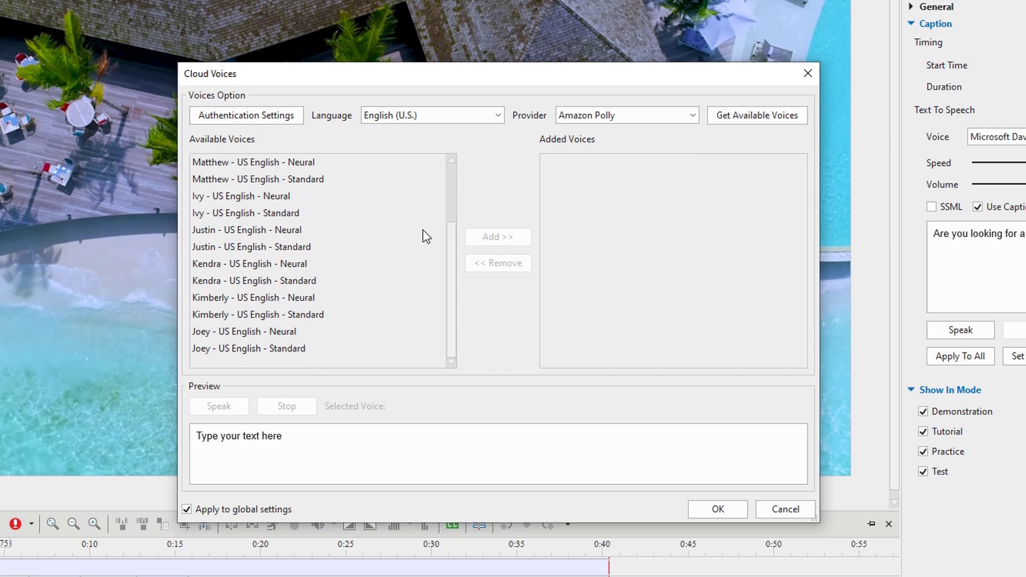
click(306, 350)
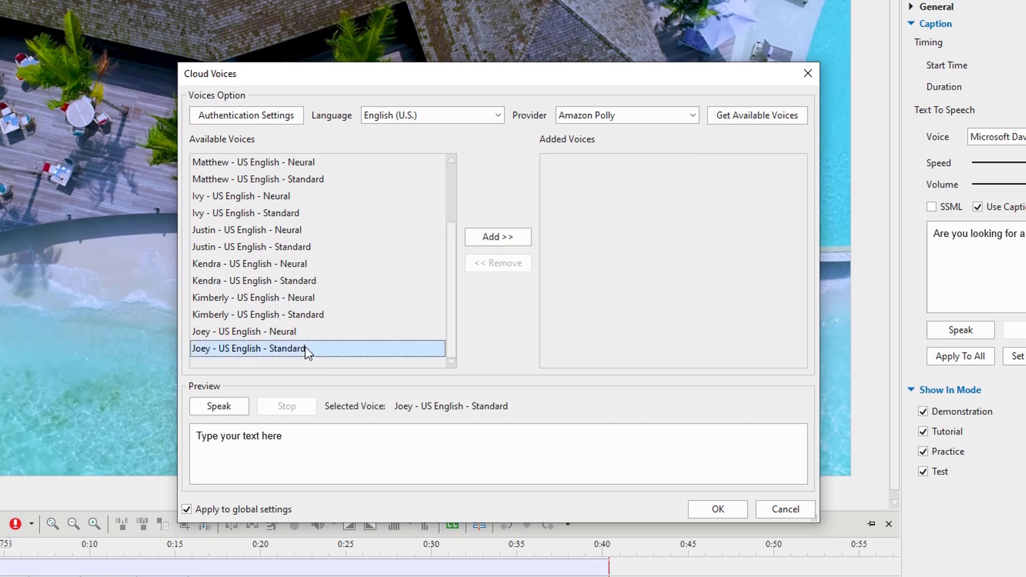
drag(282, 436, 133, 434)
text(Are you lo)
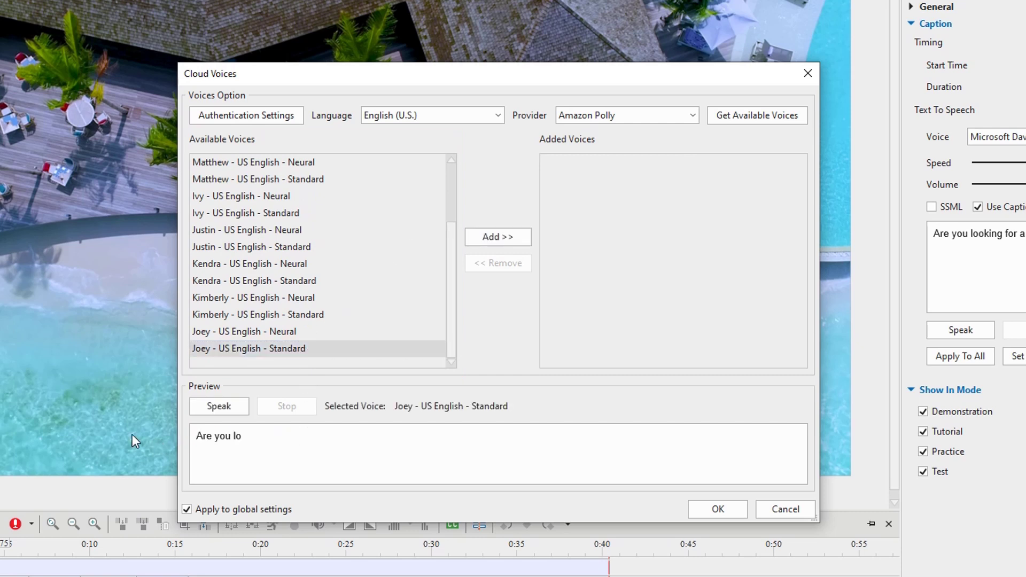
text(oking for a perfect holiday destination?)
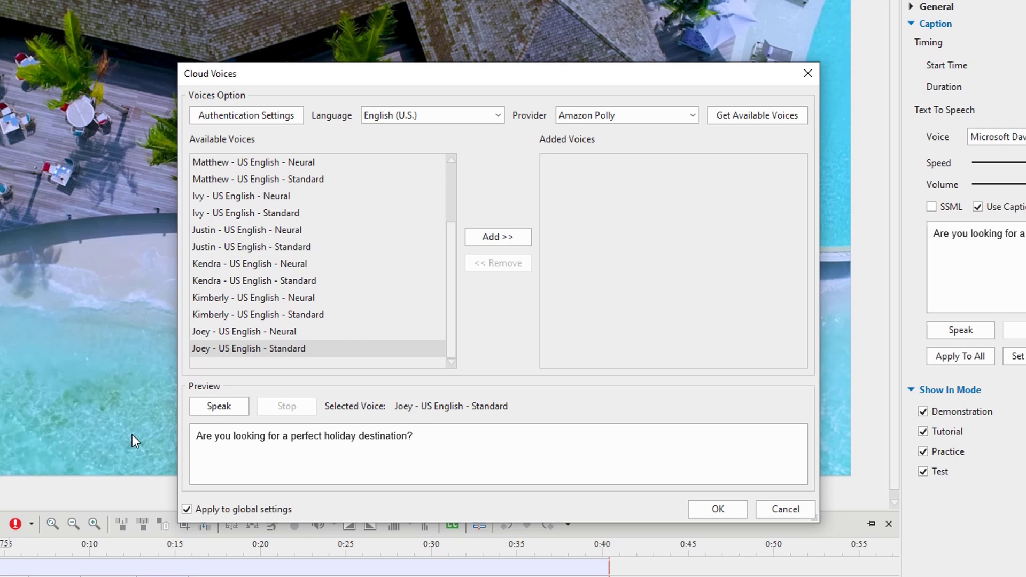
click(199, 416)
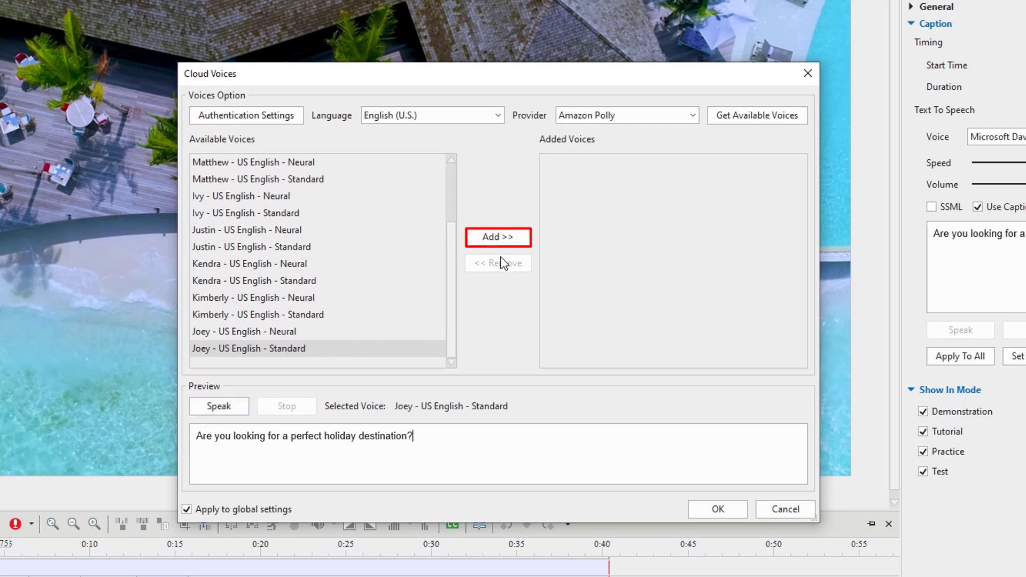
click(521, 244)
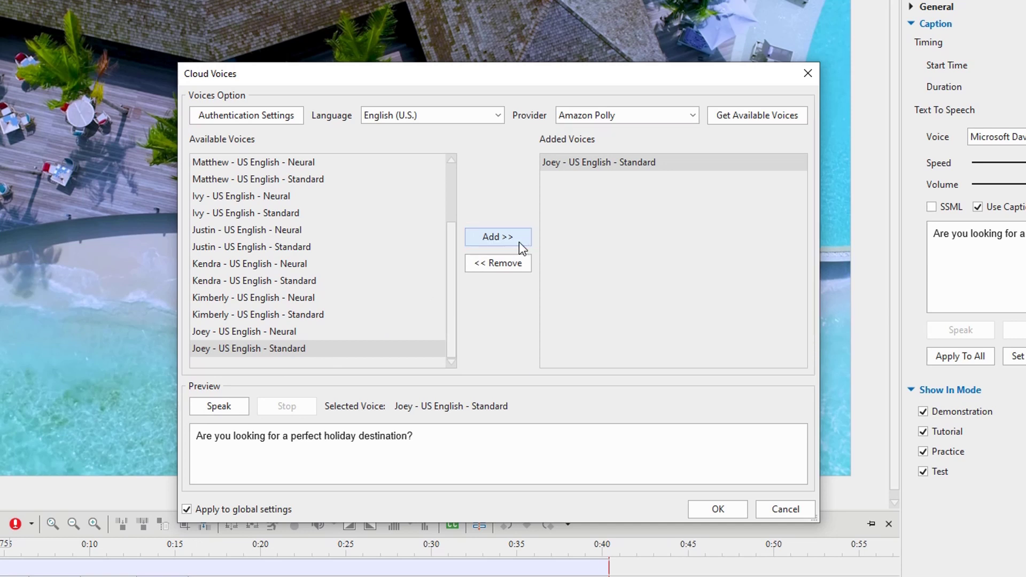
scroll(422, 275, up, 1)
scroll(422, 275, down, 1)
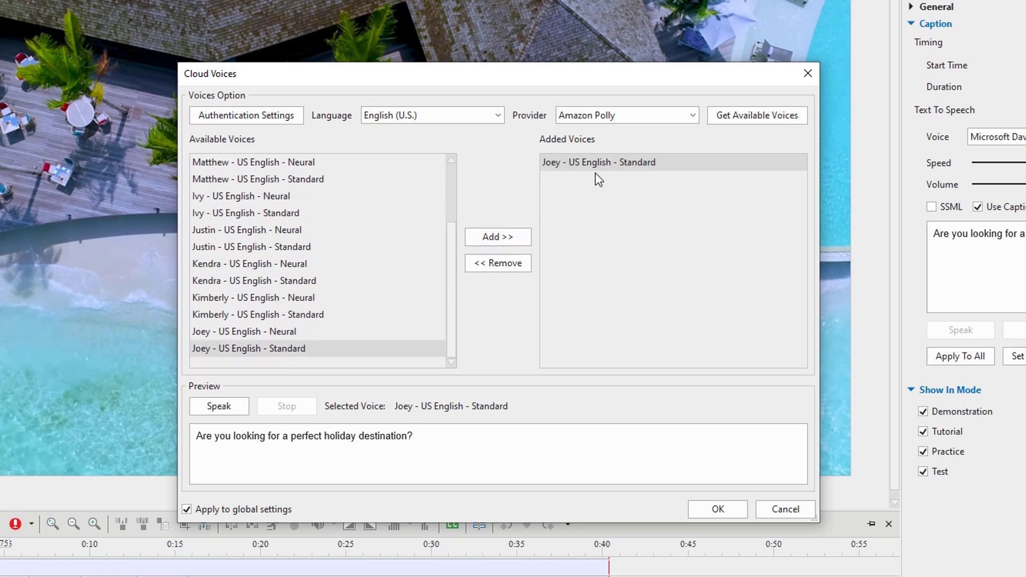
Step: Preview and add the Google Cloud voice en-US-Wavenet-F
click(691, 117)
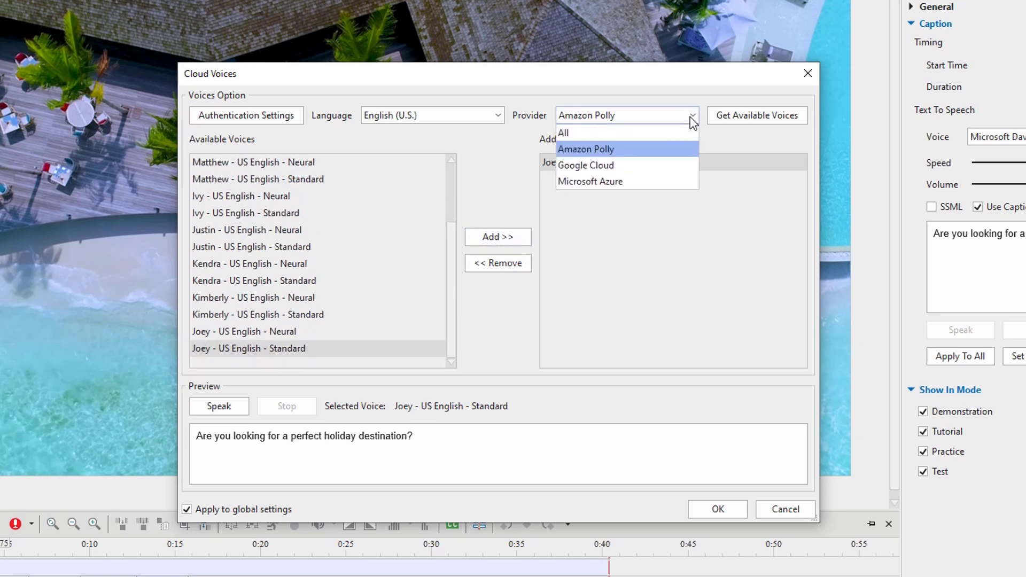
click(682, 161)
click(288, 244)
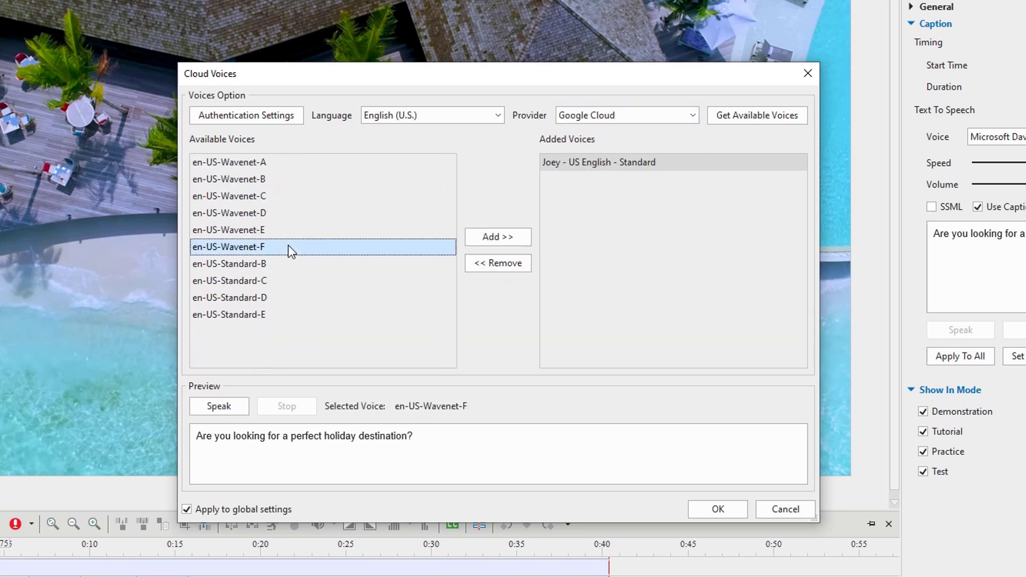
click(238, 413)
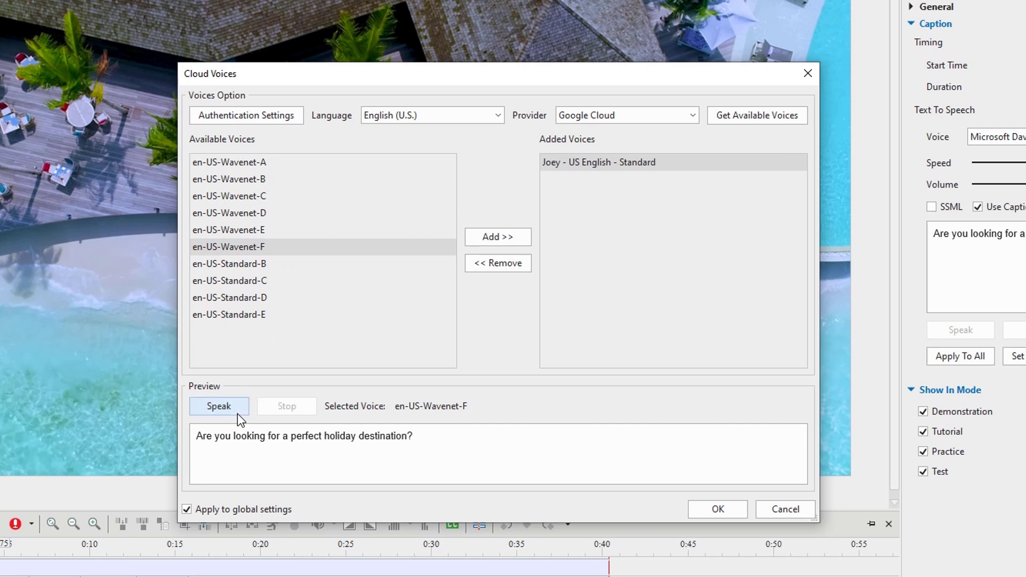
click(477, 245)
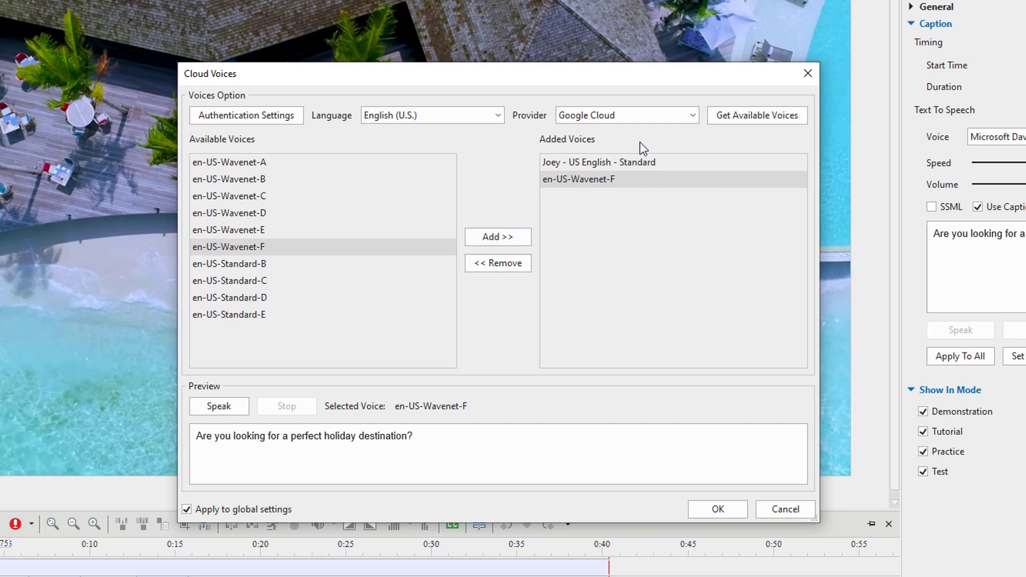
Step: Preview and add the Microsoft Azure voice en-US-BenjaminRUS, then remove it again
click(692, 116)
click(614, 181)
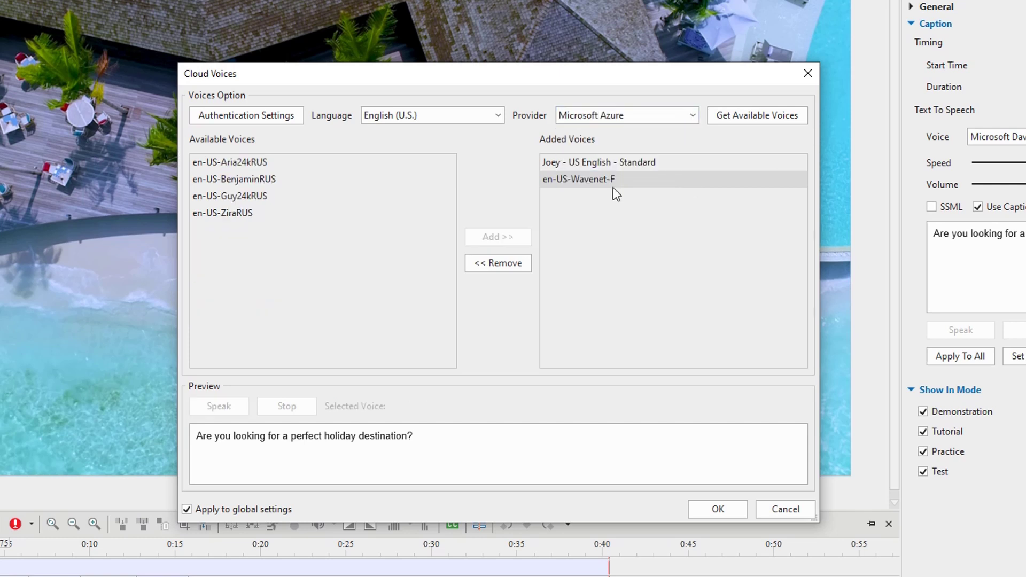
click(311, 179)
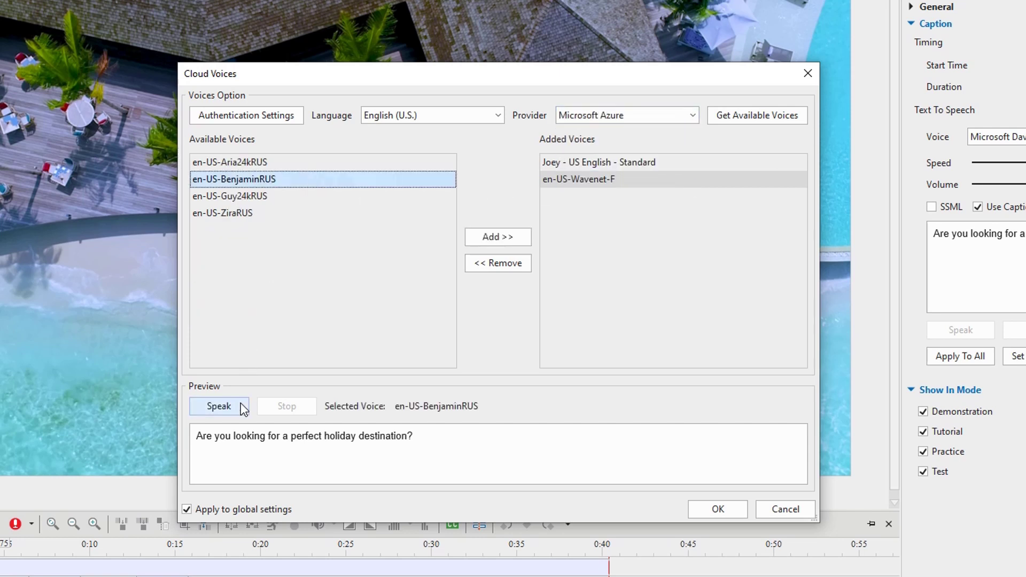
click(219, 406)
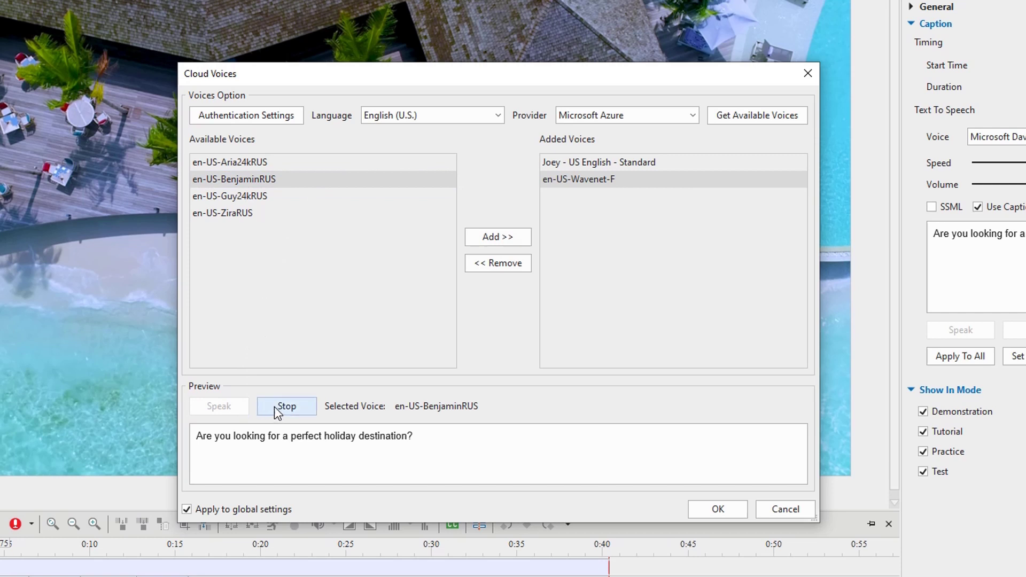
click(274, 407)
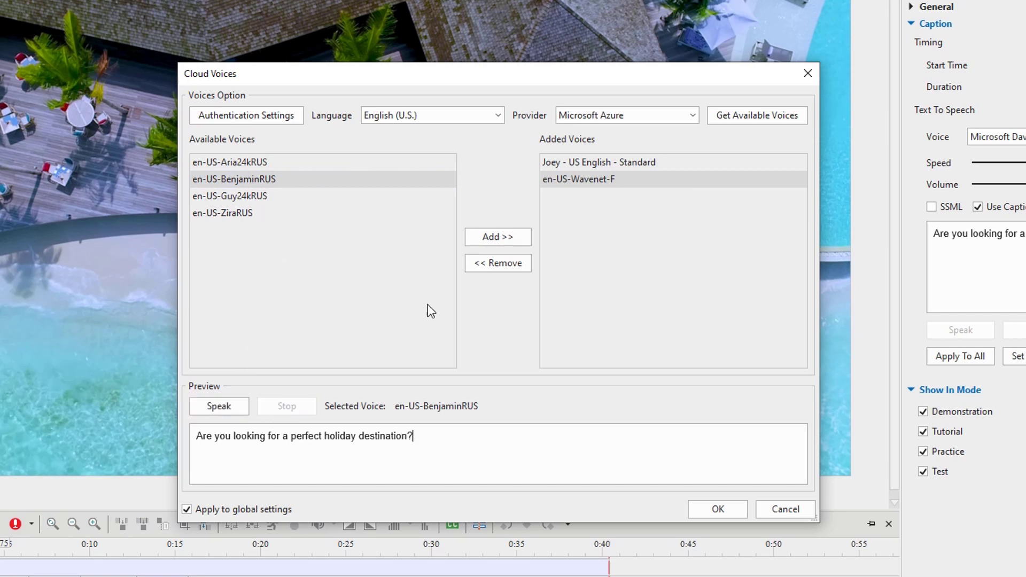
click(480, 242)
click(639, 199)
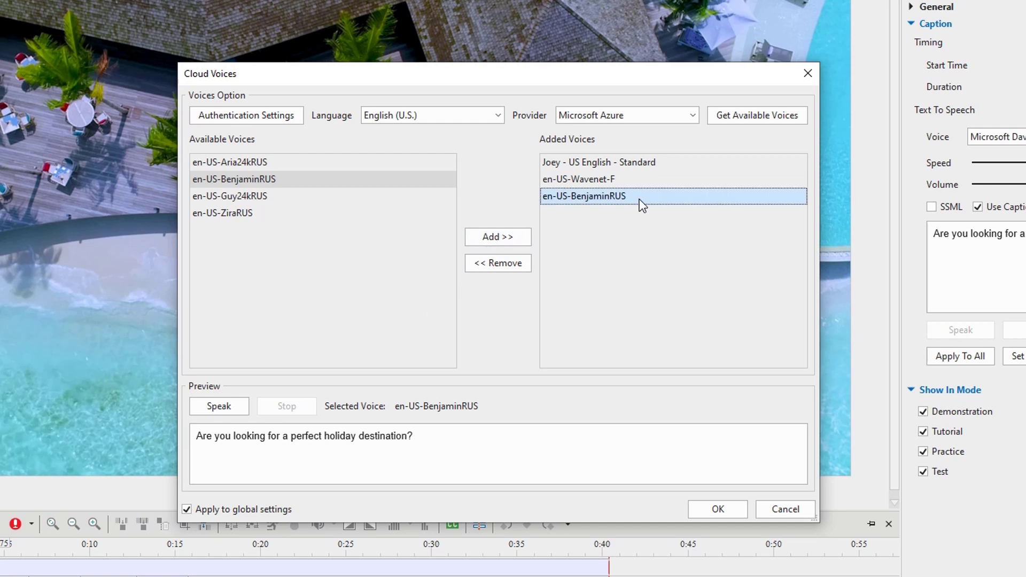
click(521, 264)
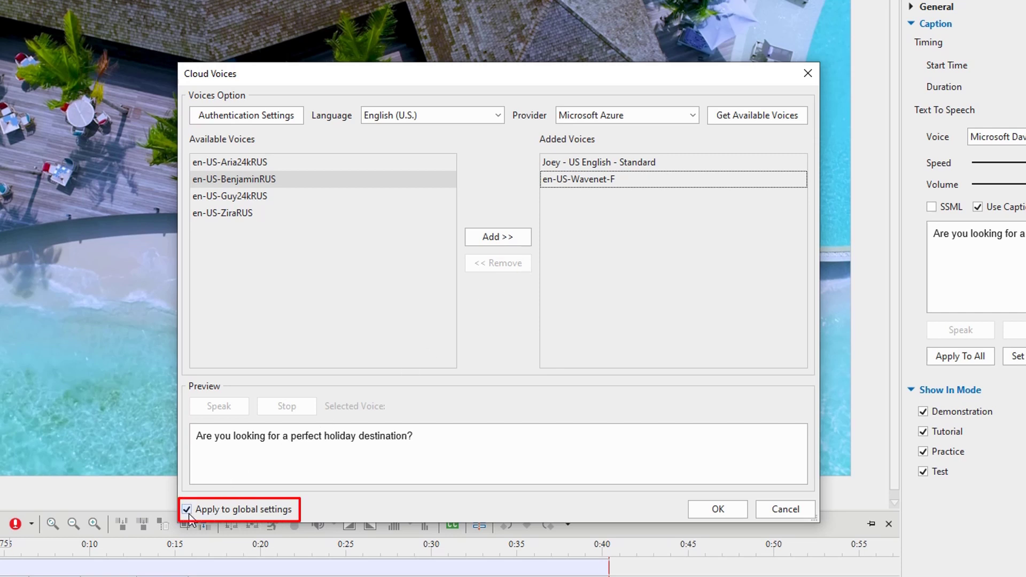
Step: Confirm the cloud voices and check that Joey and en-US-Wavenet-F appear as caption voices
click(694, 510)
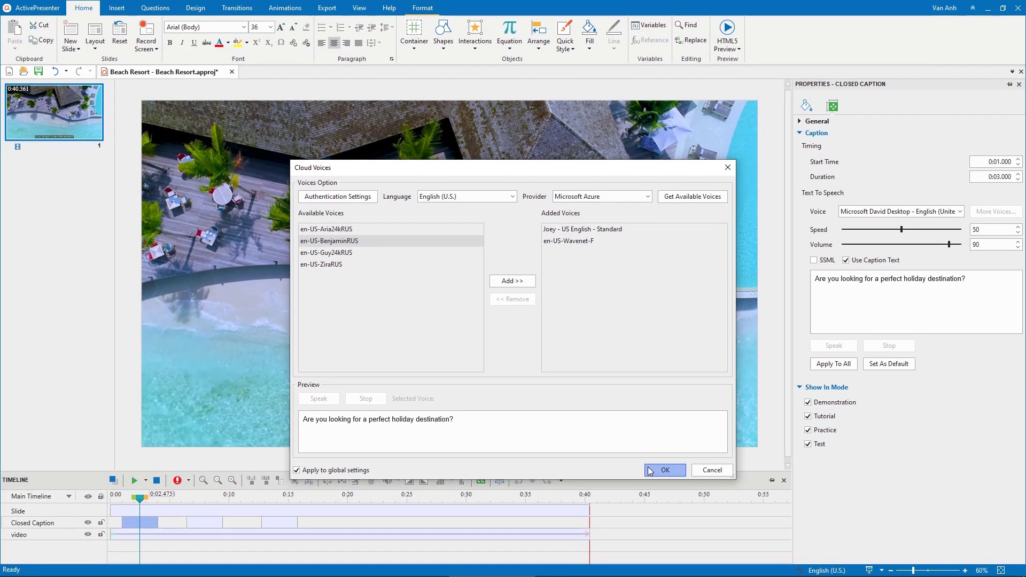
click(649, 470)
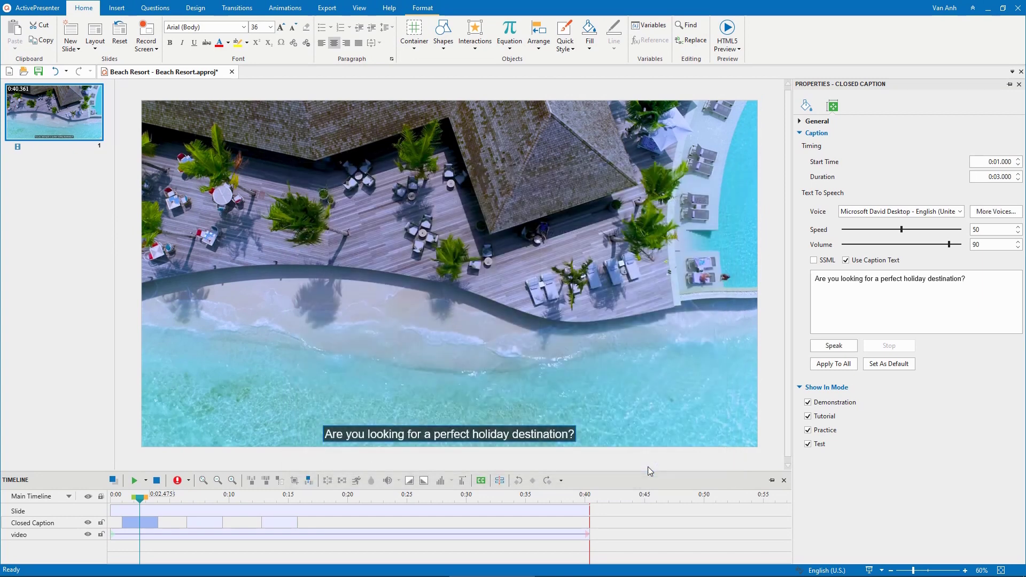
click(959, 214)
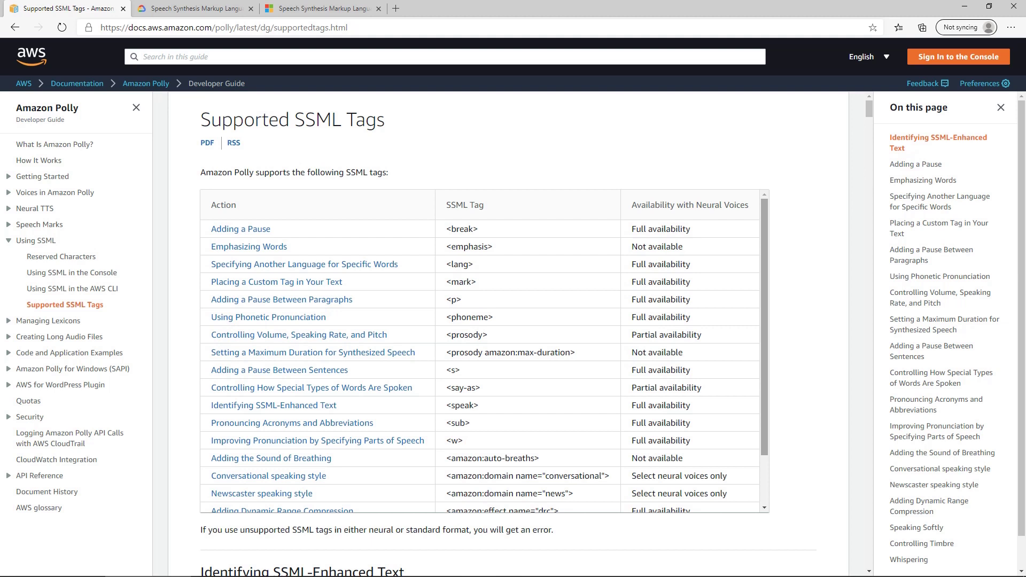
drag(766, 367, 763, 362)
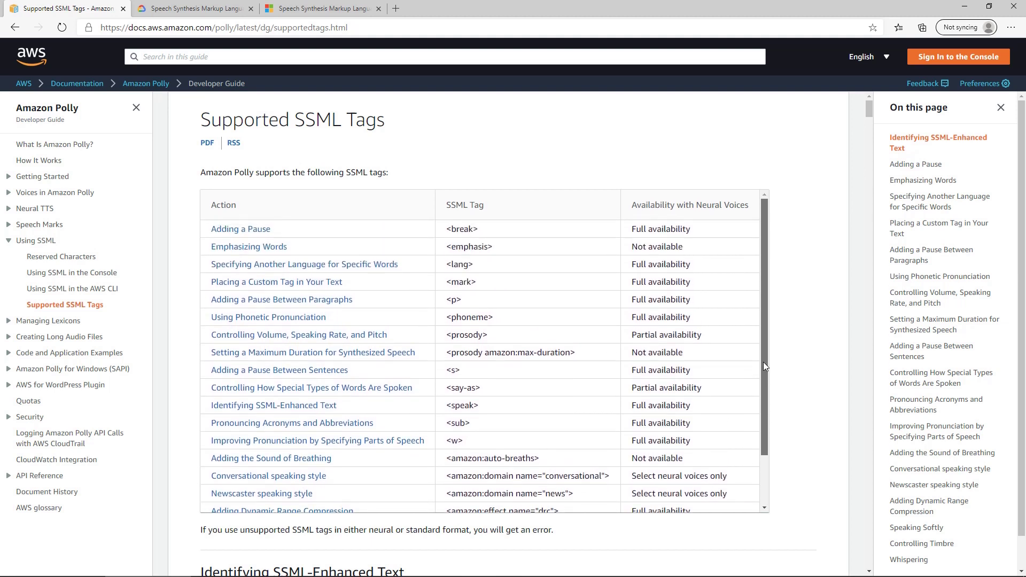
Step: Browse the Google Cloud and Microsoft SSML reference pages in Edge
click(239, 12)
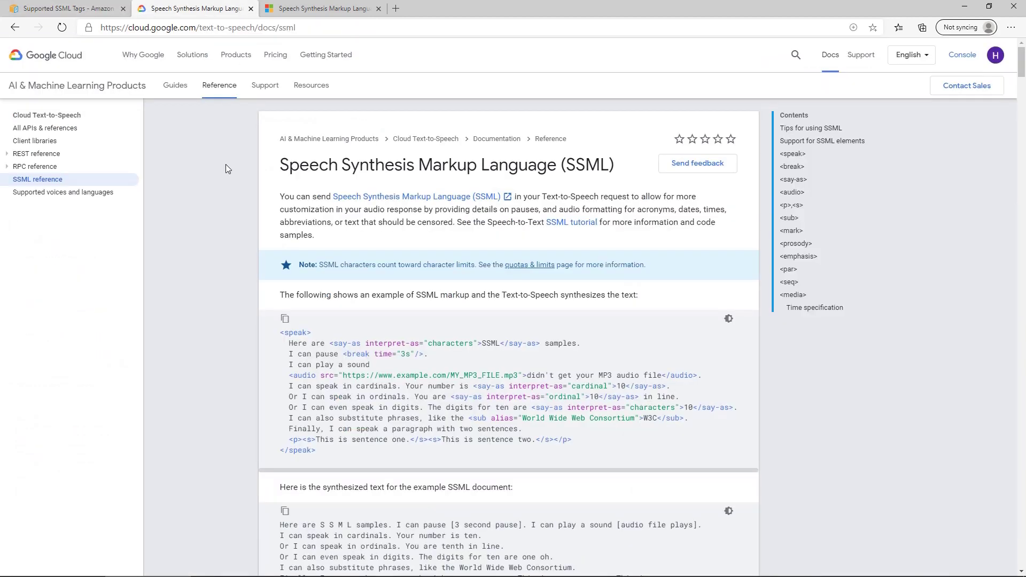
scroll(224, 189, down, 5)
scroll(224, 189, down, 5)
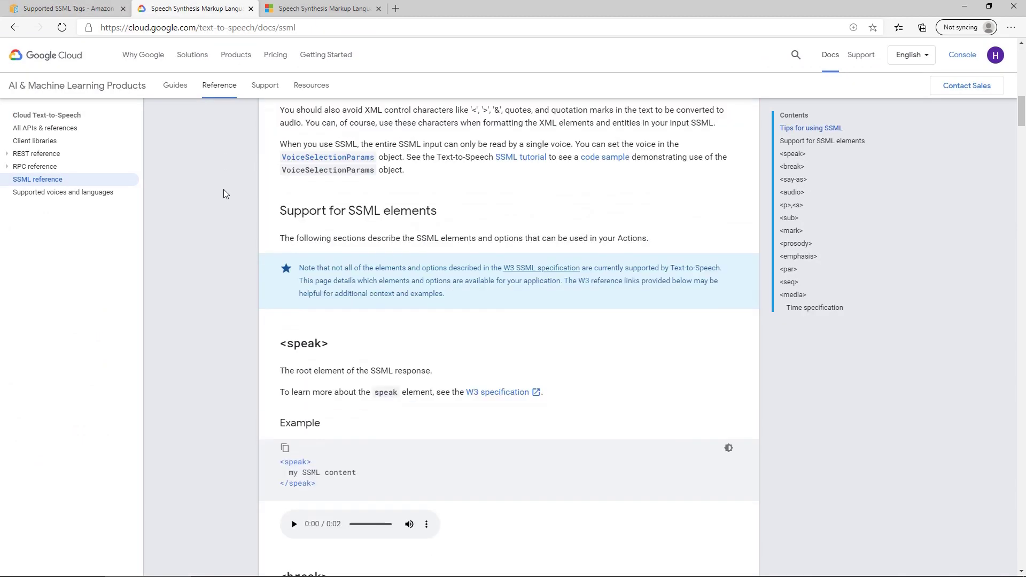
scroll(224, 189, down, 4)
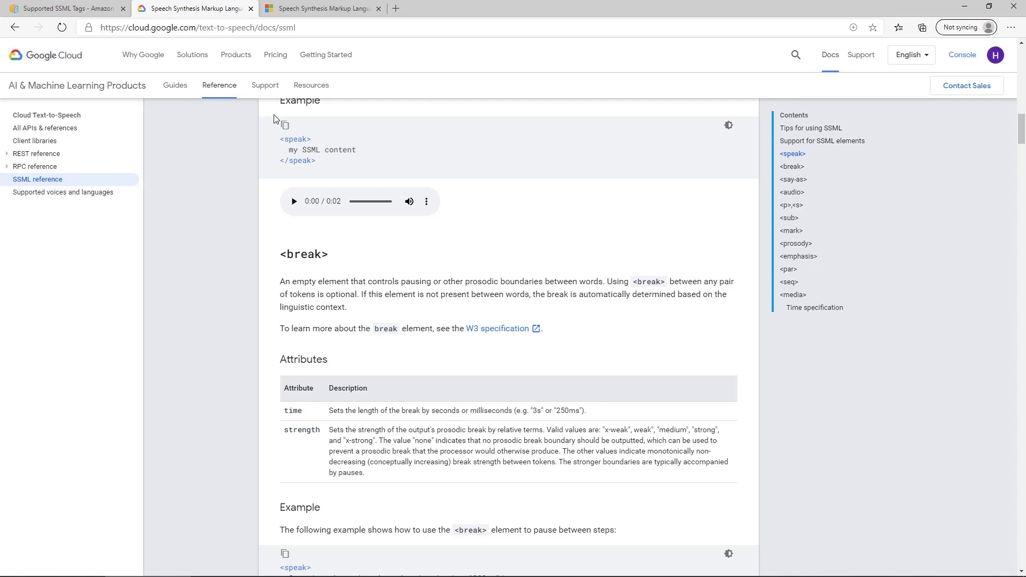
click(343, 13)
scroll(256, 240, down, 5)
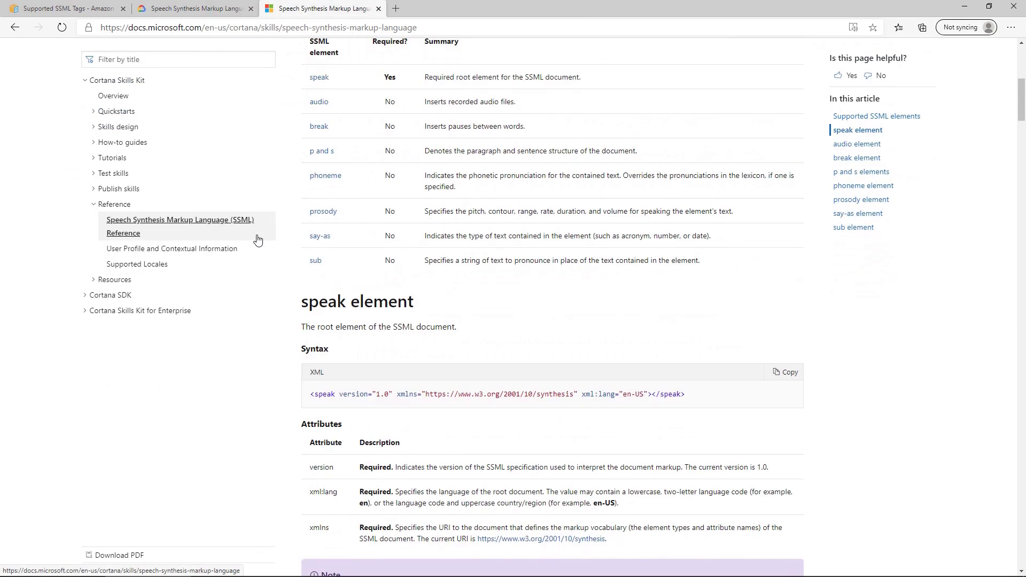
scroll(257, 240, down, 5)
scroll(257, 240, down, 5)
scroll(257, 239, down, 5)
scroll(257, 240, down, 5)
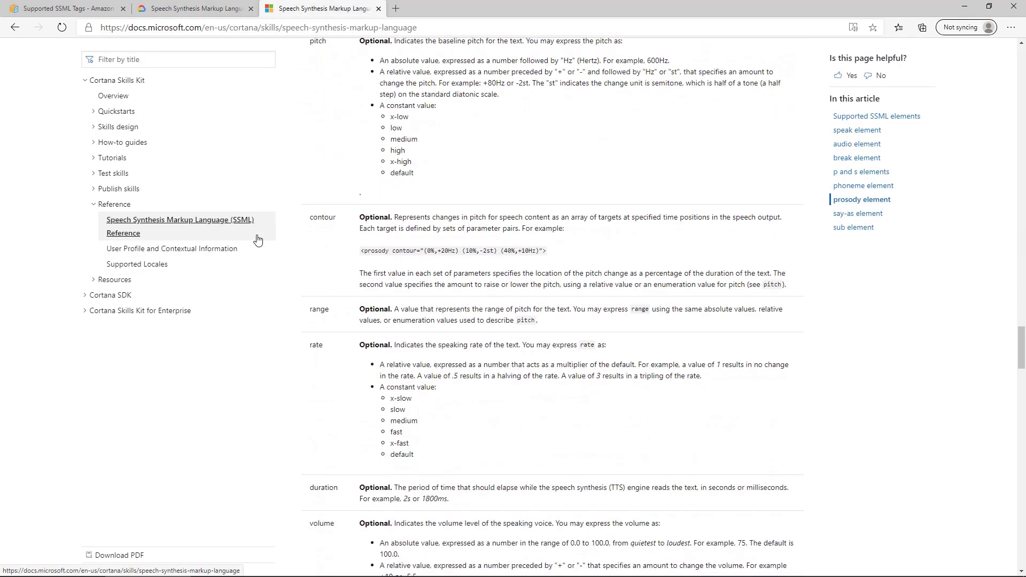
scroll(258, 239, down, 5)
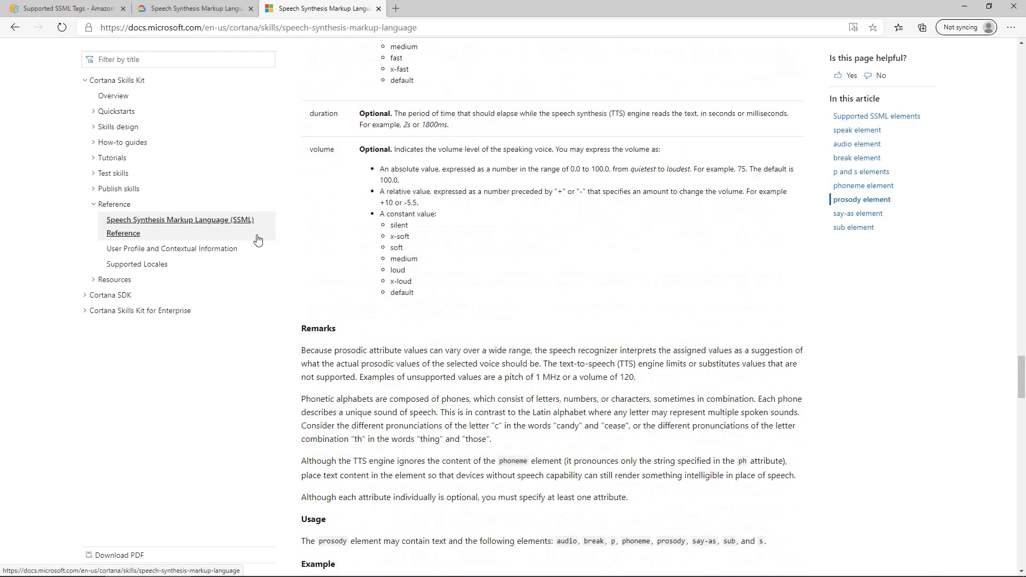
scroll(258, 240, down, 5)
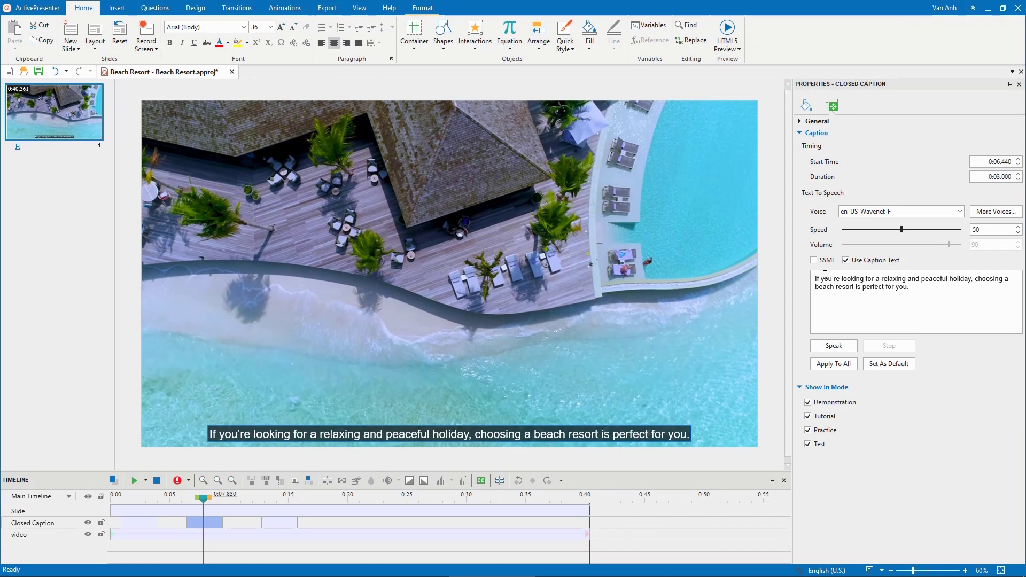
Step: Voice the caption with Joey, enable SSML, and preview the emphasis on 'choosing a beach resort'
click(961, 213)
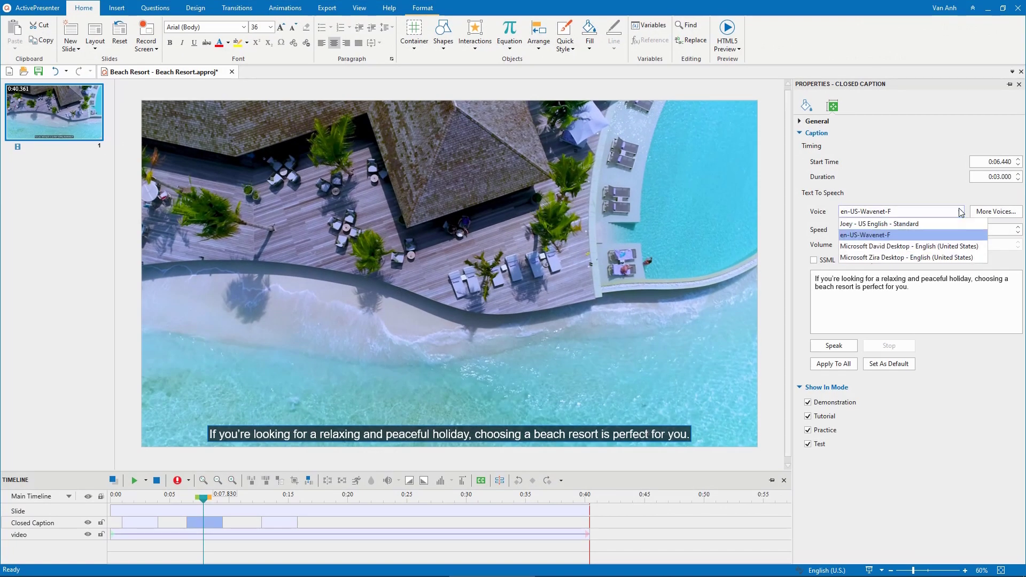
click(961, 224)
click(814, 260)
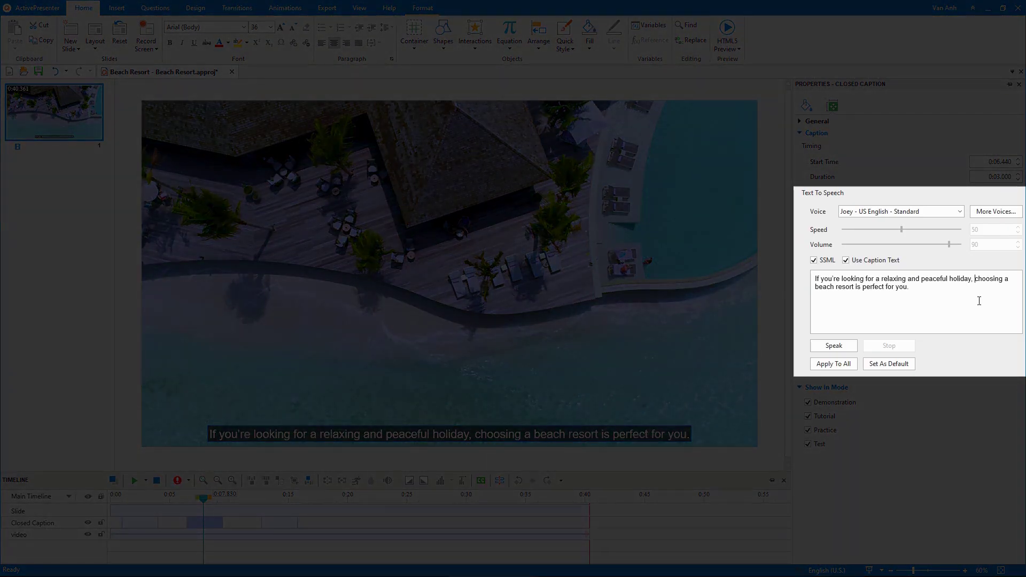
text(<emphasis level="moderate"> choosing a beach resort </emphasis>)
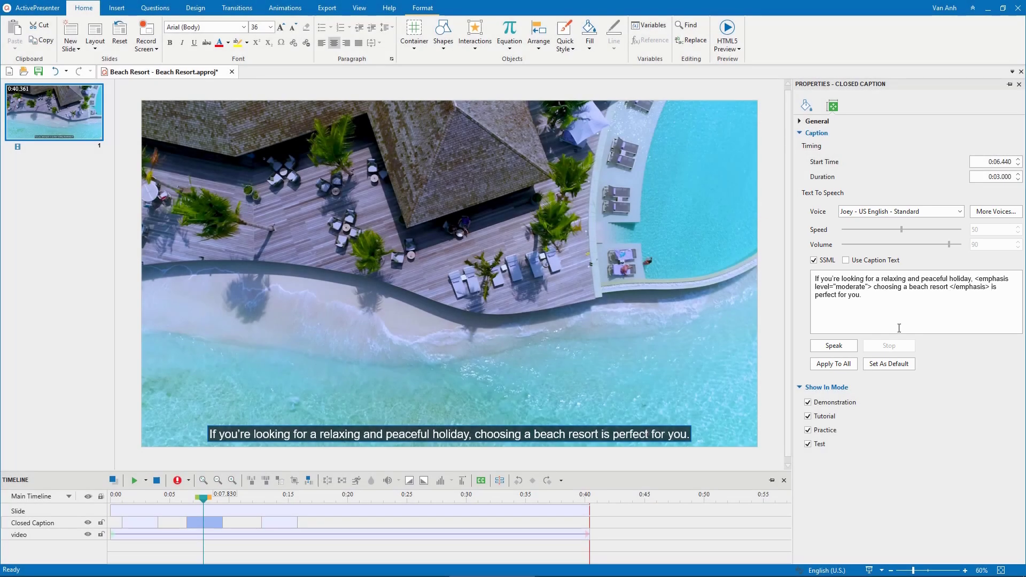
click(854, 348)
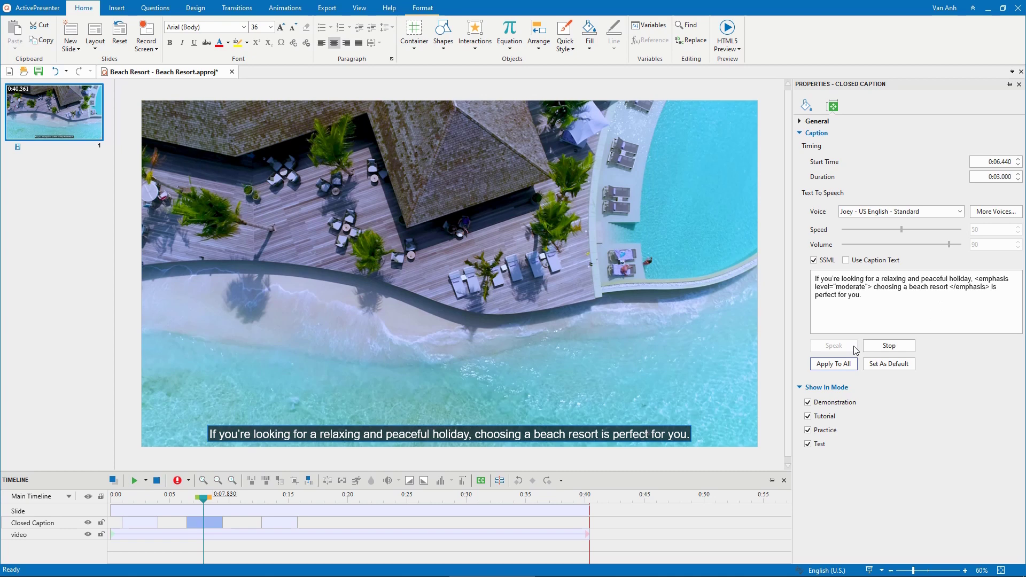